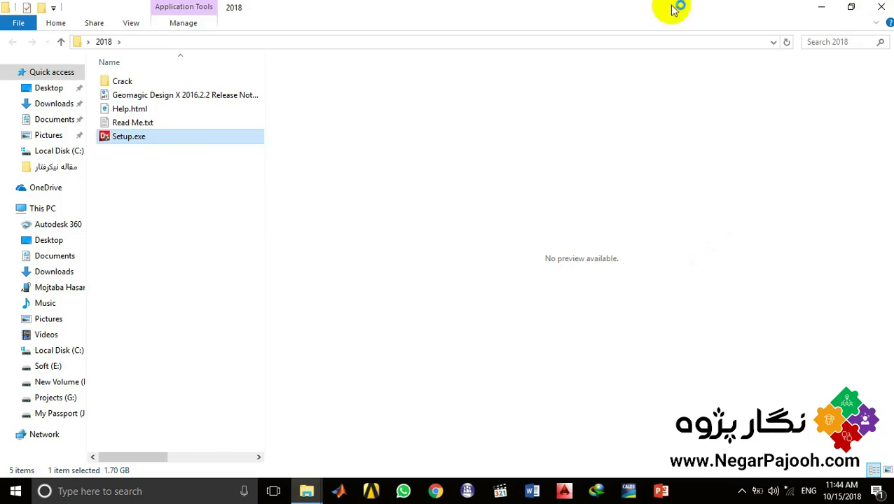
Start the Geomagic Design X setup wizard in English (United States) and begin installing its required prerequisites.
{"action": "left_click", "coordinate": [128, 7]}
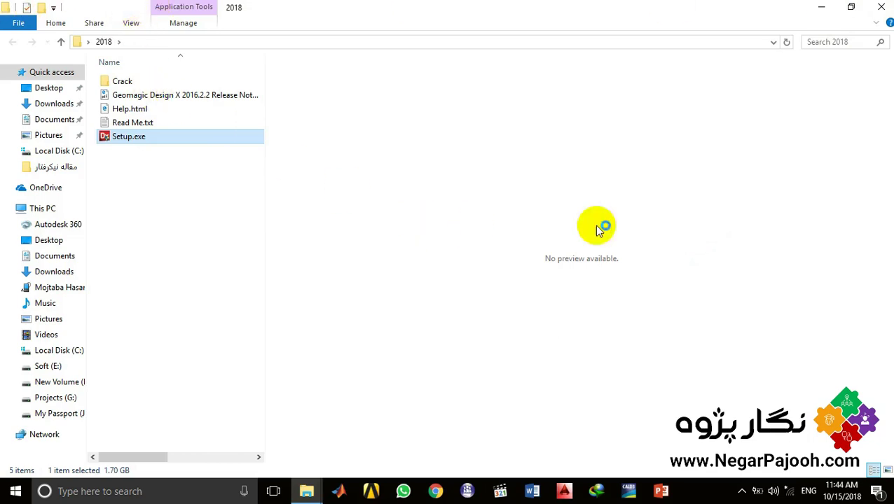
{"action": "left_click", "coordinate": [821, 7]}
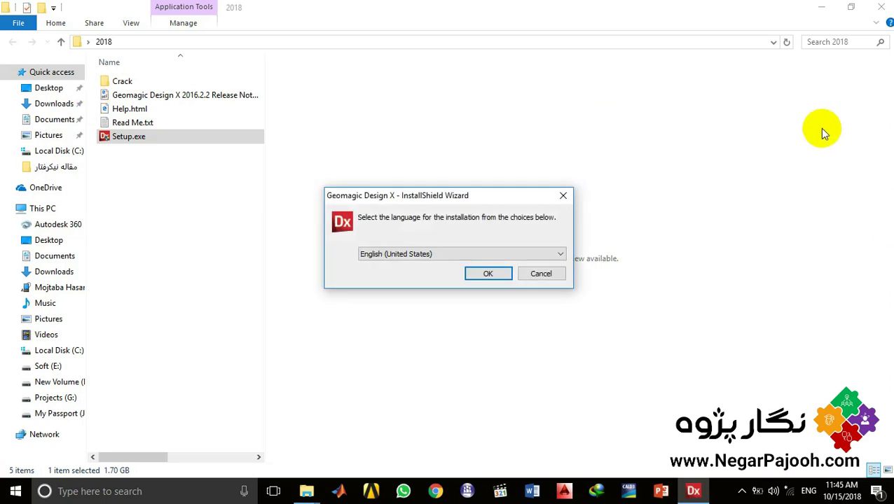
{"action": "left_click", "coordinate": [821, 9]}
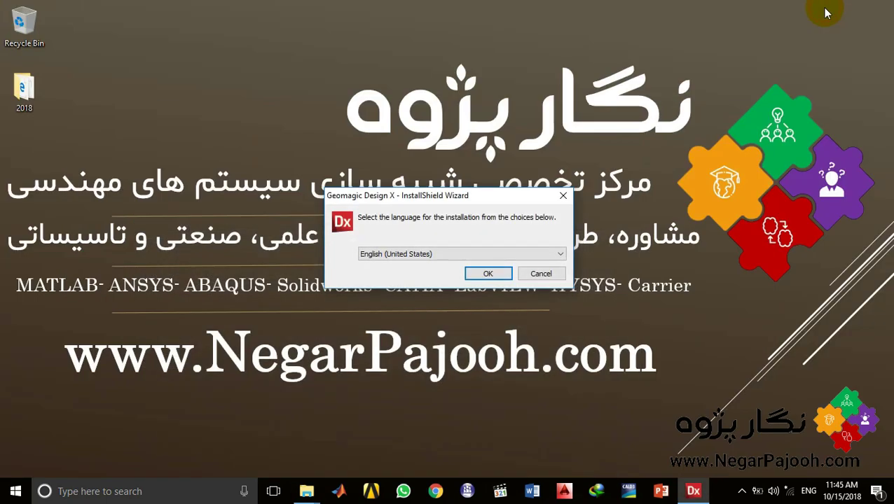
{"action": "left_click", "coordinate": [488, 274]}
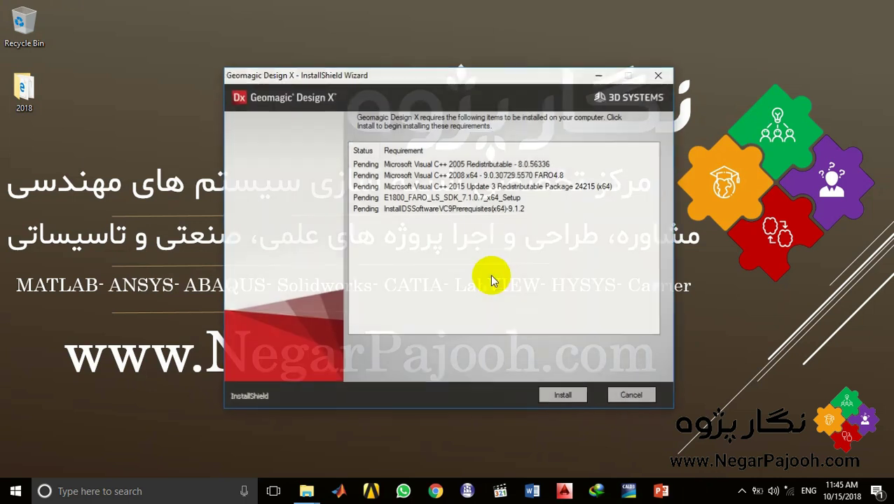
{"action": "left_click", "coordinate": [562, 396]}
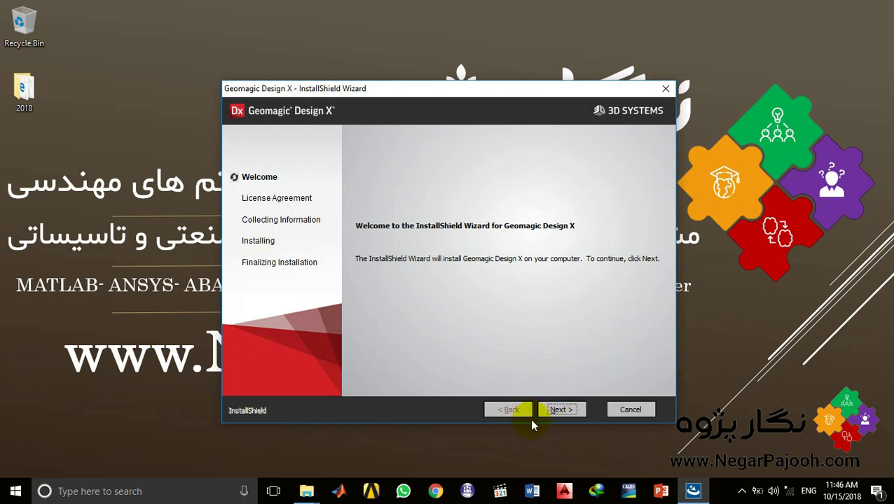
Proceed past the welcome page and accept the terms of the end user license agreement.
{"action": "left_click", "coordinate": [561, 411]}
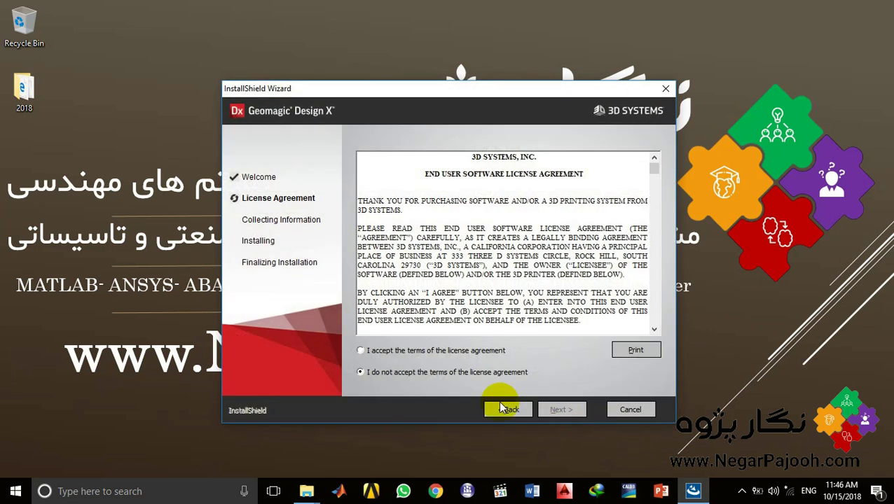
{"action": "left_click", "coordinate": [364, 351]}
{"action": "left_click", "coordinate": [575, 409]}
{"action": "left_click", "coordinate": [576, 410]}
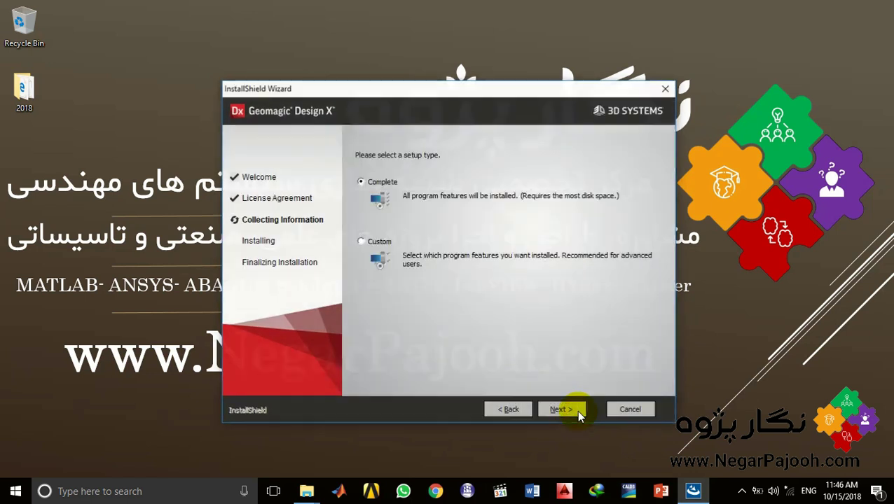
Install with the Complete setup type into C:\Program Files\3D Systems\Geomagic Design X.
{"action": "left_click", "coordinate": [576, 410]}
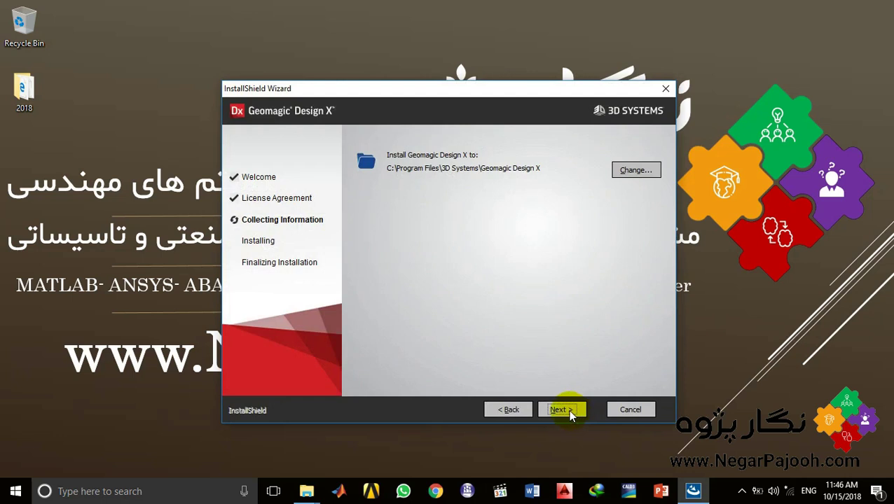
{"action": "left_click", "coordinate": [569, 413]}
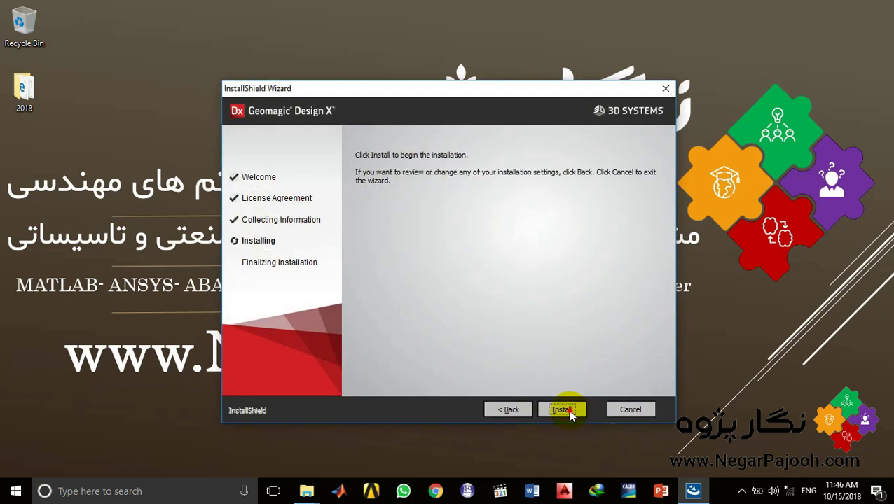
{"action": "left_click", "coordinate": [570, 413]}
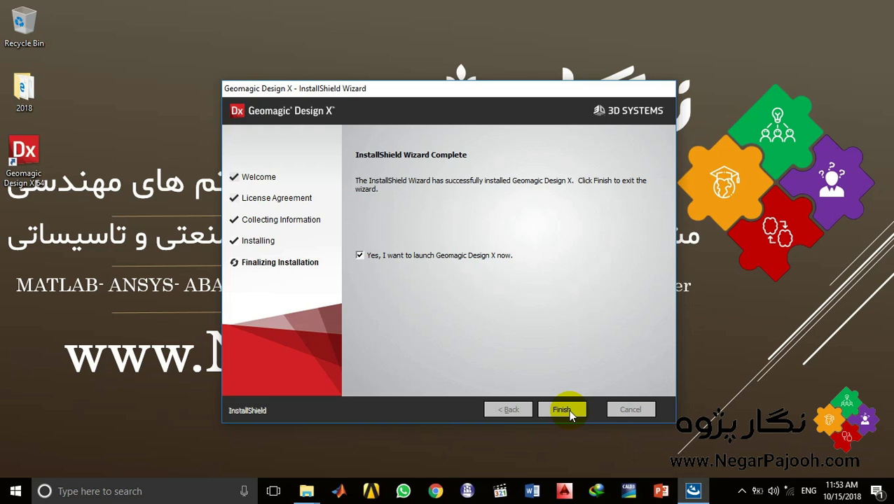
Finish the wizard by launching Geomagic Design X, continue the trial with the default initial setup, and close the program.
{"action": "left_click", "coordinate": [569, 411]}
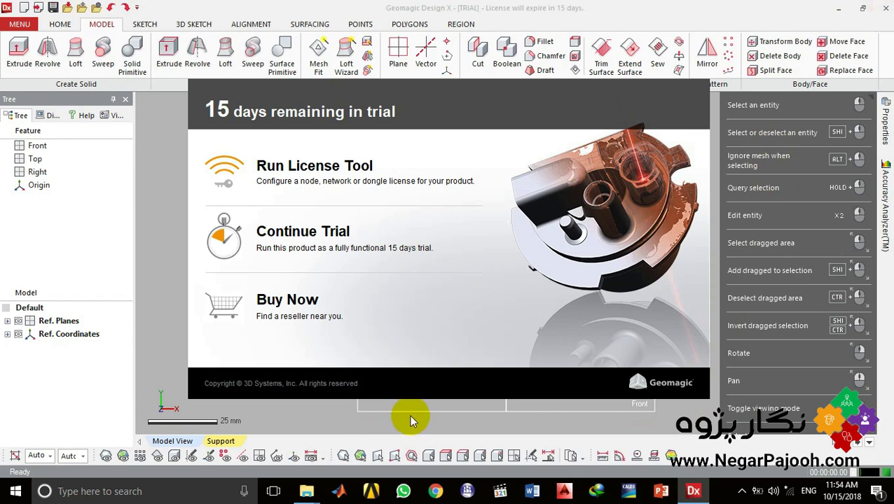
{"action": "left_click", "coordinate": [353, 226]}
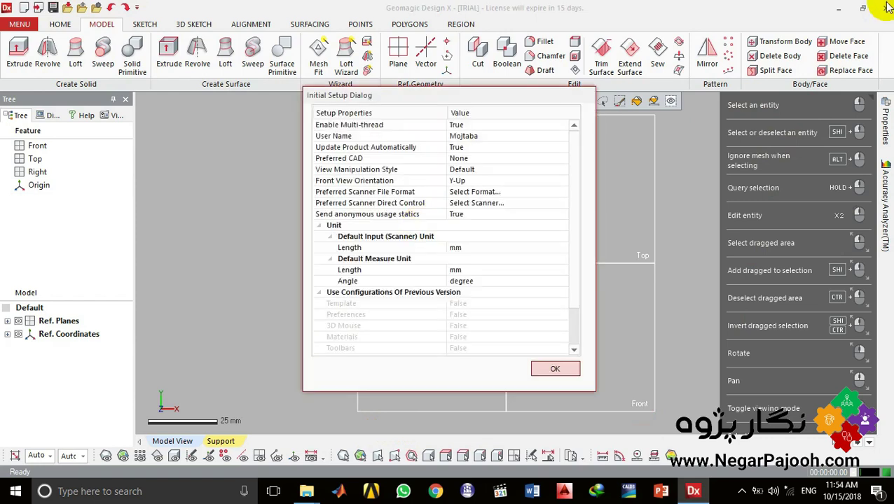
{"action": "left_click", "coordinate": [545, 371]}
{"action": "left_click", "coordinate": [882, 9]}
Switch to File Explorer and open the folder C:\Program Files\3D Systems\Geomagic Design X\bin.
{"action": "double_click", "coordinate": [23, 88]}
{"action": "double_click", "coordinate": [365, 86]}
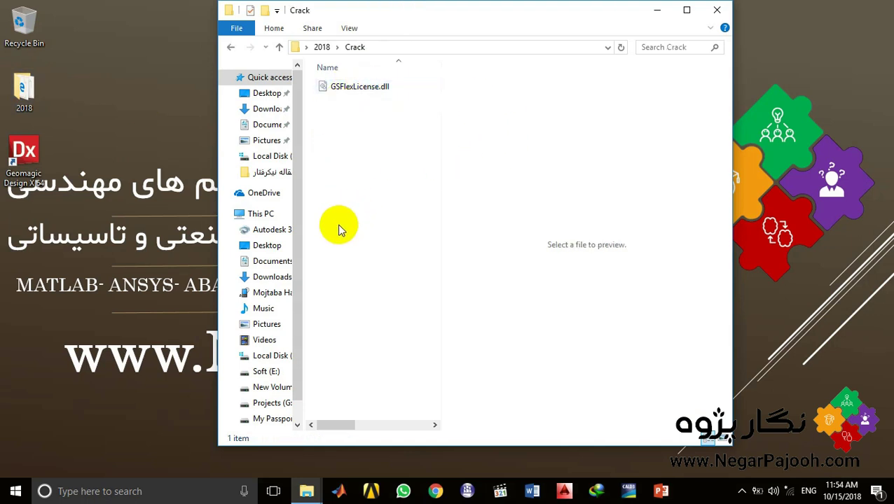
{"action": "left_click", "coordinate": [275, 355]}
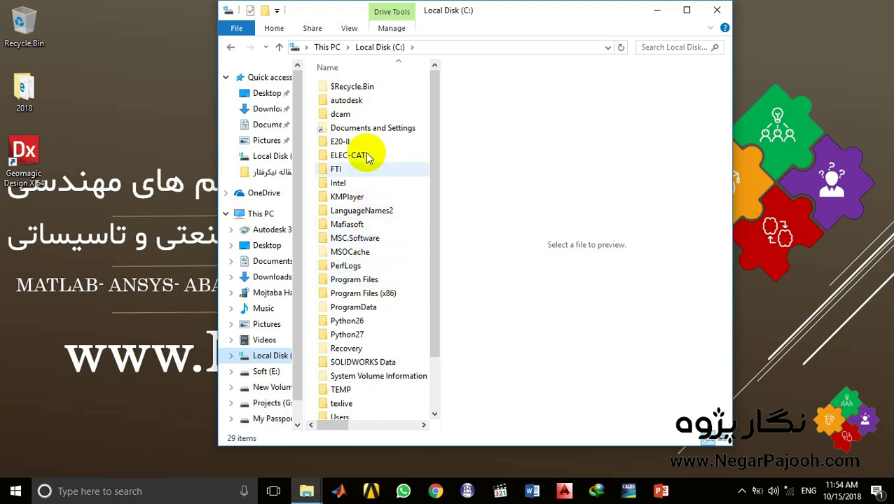
{"action": "double_click", "coordinate": [353, 280]}
{"action": "left_click", "coordinate": [352, 86]}
{"action": "double_click", "coordinate": [352, 87]}
{"action": "left_click", "coordinate": [343, 86]}
{"action": "double_click", "coordinate": [343, 85]}
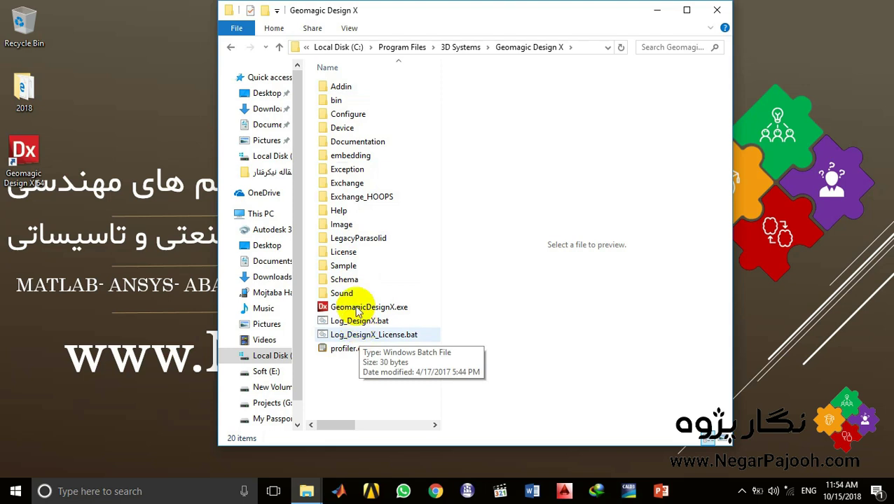
{"action": "double_click", "coordinate": [336, 101]}
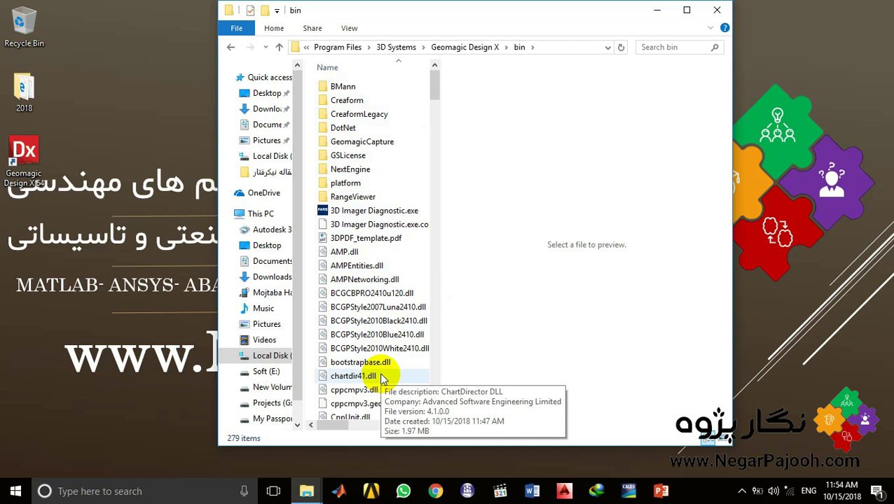
Rename GSFlexLicense.dll in the bin folder as GSFlexLicense.dl1.
{"action": "scroll", "coordinate": [382, 379], "scroll_direction": "down", "scroll_amount": 3}
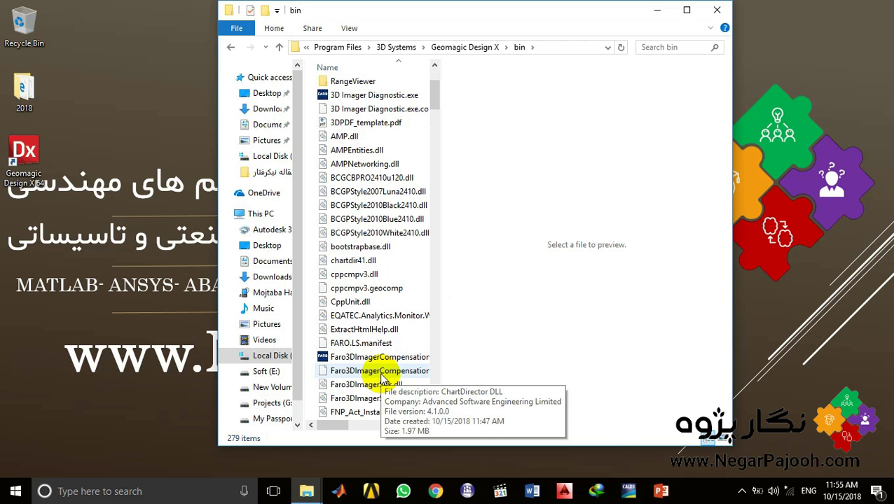
{"action": "scroll", "coordinate": [381, 379], "scroll_direction": "down", "scroll_amount": 3}
{"action": "scroll", "coordinate": [382, 379], "scroll_direction": "down", "scroll_amount": 1}
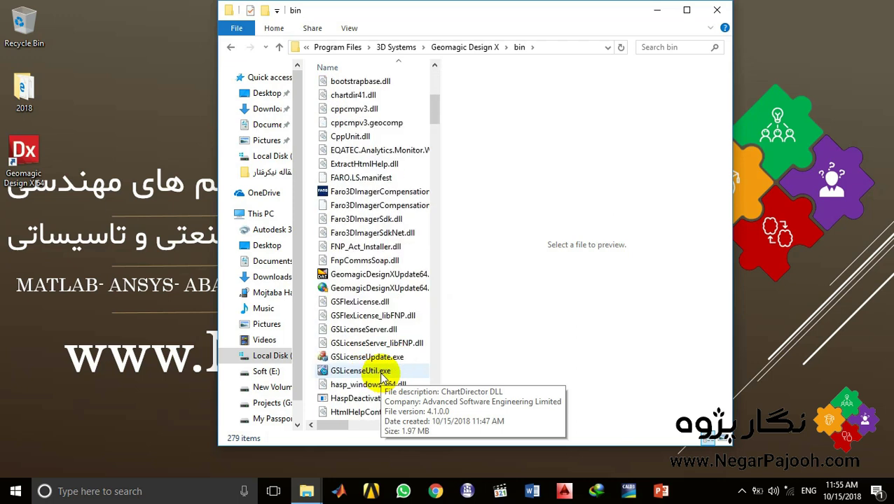
{"action": "left_click", "coordinate": [366, 308]}
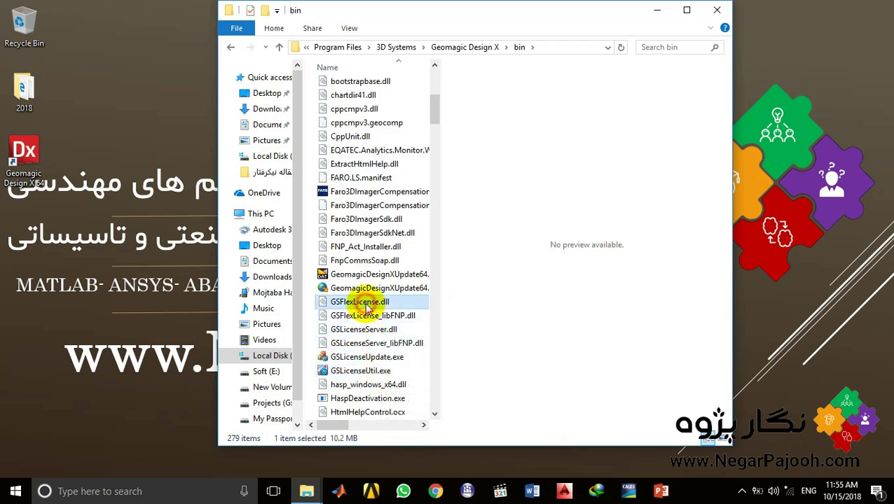
{"action": "right_click", "coordinate": [369, 306]}
{"action": "left_click", "coordinate": [409, 267]}
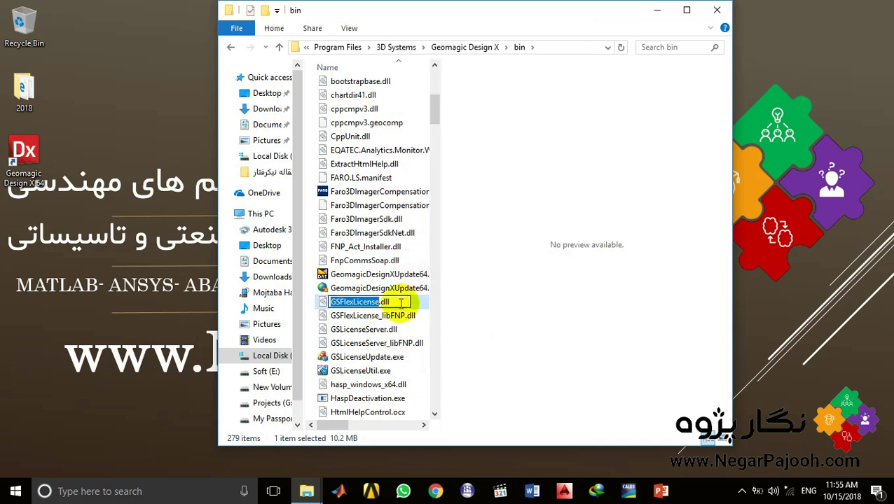
{"action": "left_click", "coordinate": [400, 302]}
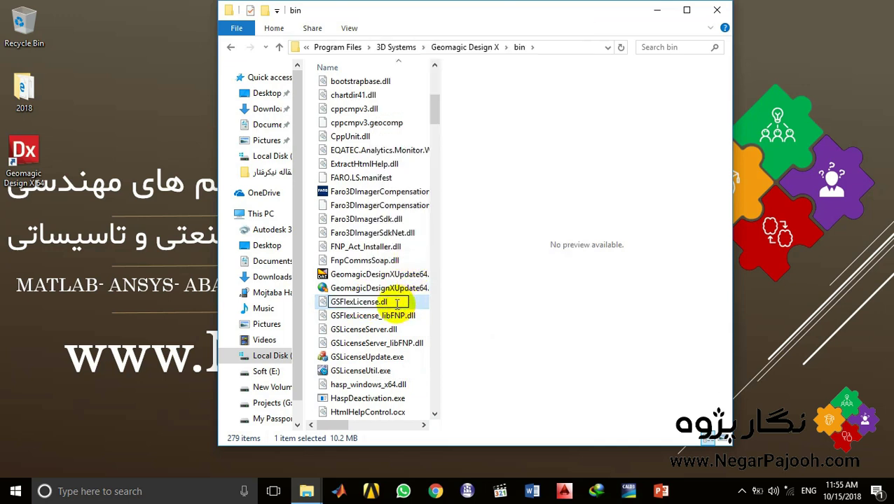
{"action": "key", "text": "Return"}
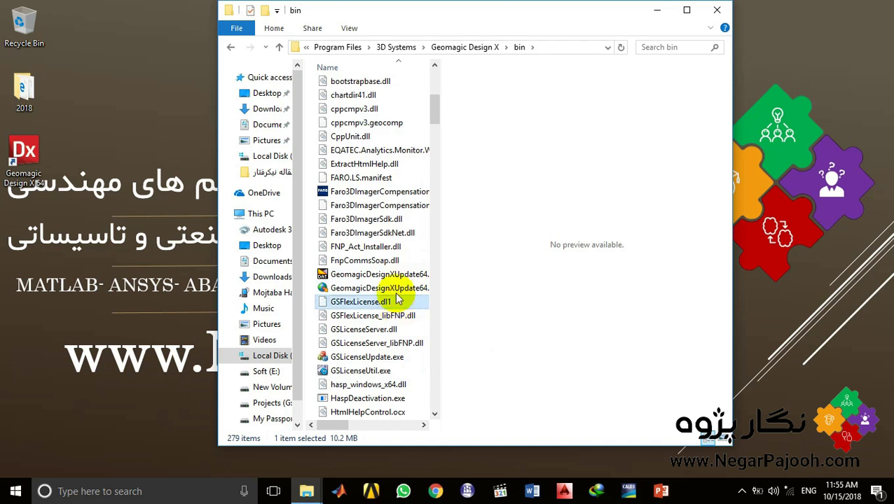
Open the desktop folder 2018\Crack in a second window and copy GSFlexLicense.dll from it.
{"action": "double_click", "coordinate": [23, 87]}
{"action": "left_click", "coordinate": [850, 7]}
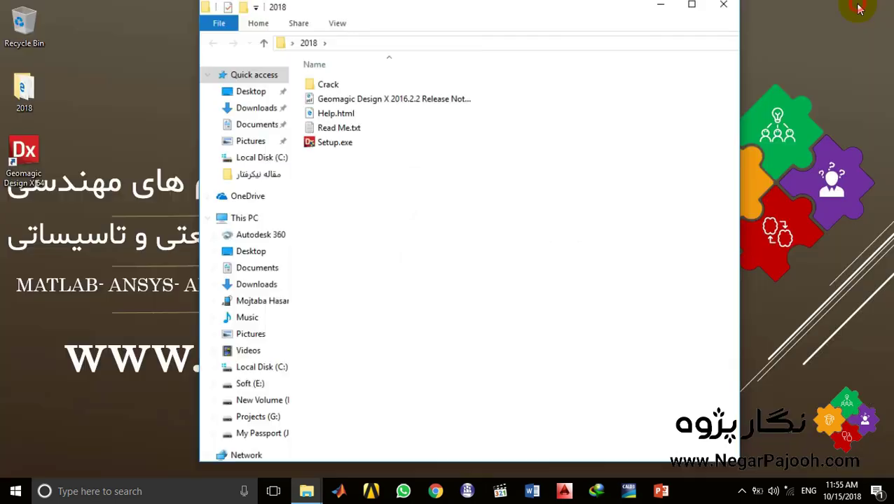
{"action": "left_click_drag", "start_coordinate": [400, 24], "coordinate": [165, 22]}
{"action": "double_click", "coordinate": [125, 98]}
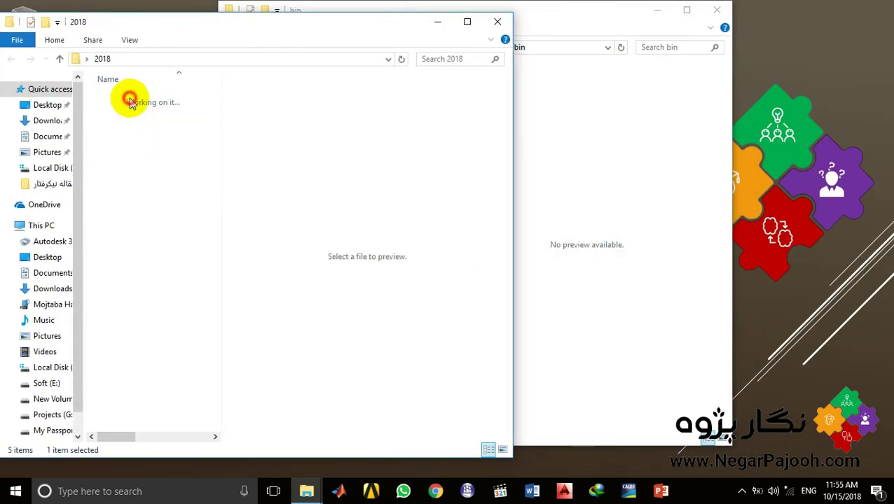
{"action": "left_click", "coordinate": [131, 101]}
{"action": "right_click", "coordinate": [131, 101]}
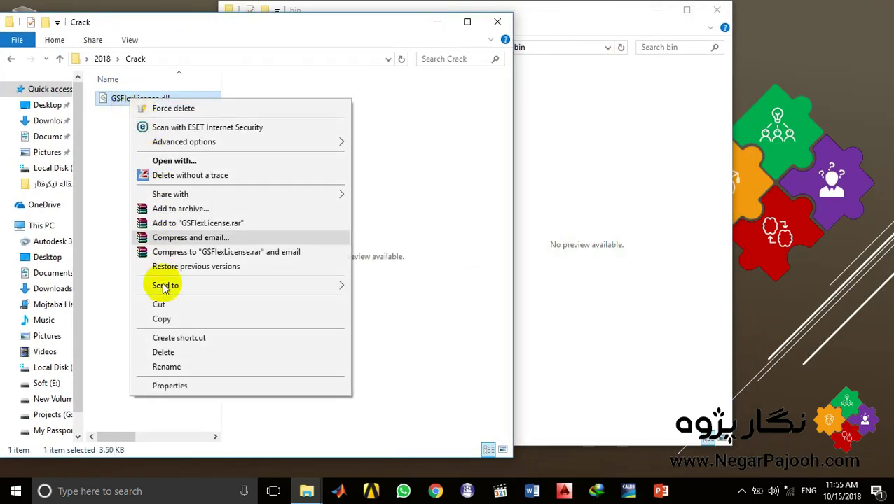
{"action": "left_click", "coordinate": [168, 320]}
Paste the copied GSFlexLicense.dll into the Geomagic Design X bin folder and close both folder windows.
{"action": "left_click", "coordinate": [650, 310]}
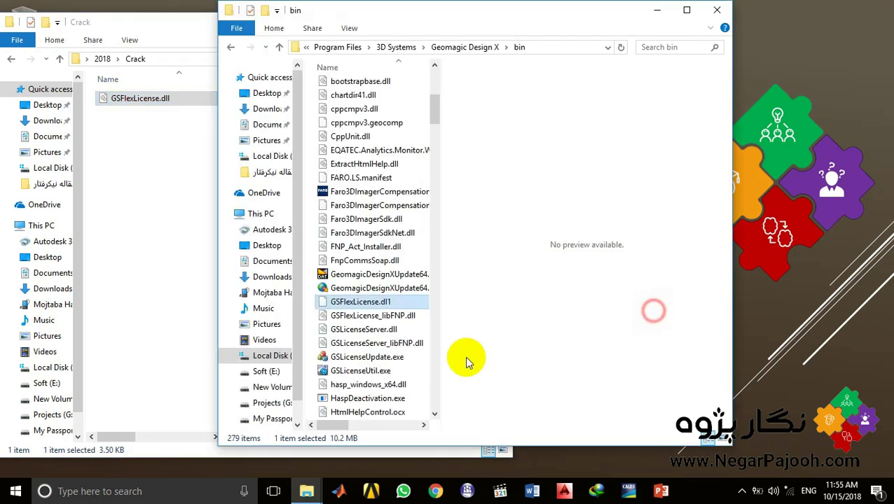
{"action": "right_click", "coordinate": [310, 328]}
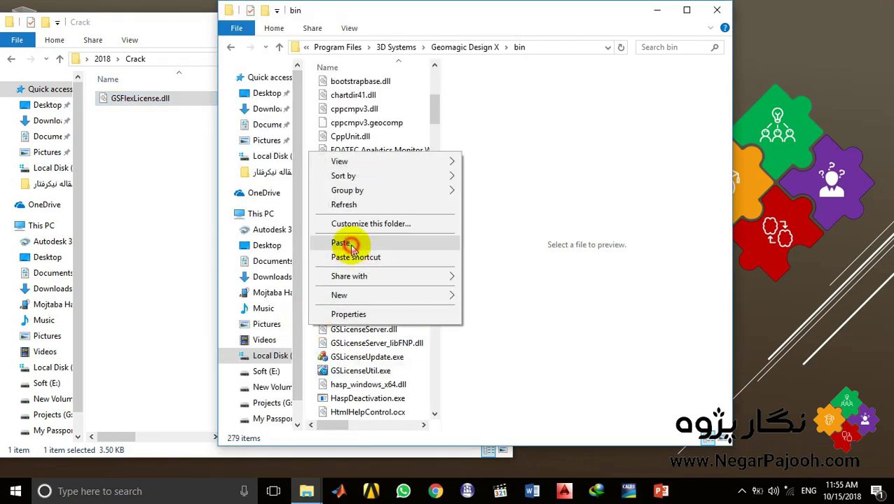
{"action": "left_click", "coordinate": [348, 182]}
{"action": "left_click", "coordinate": [421, 155]}
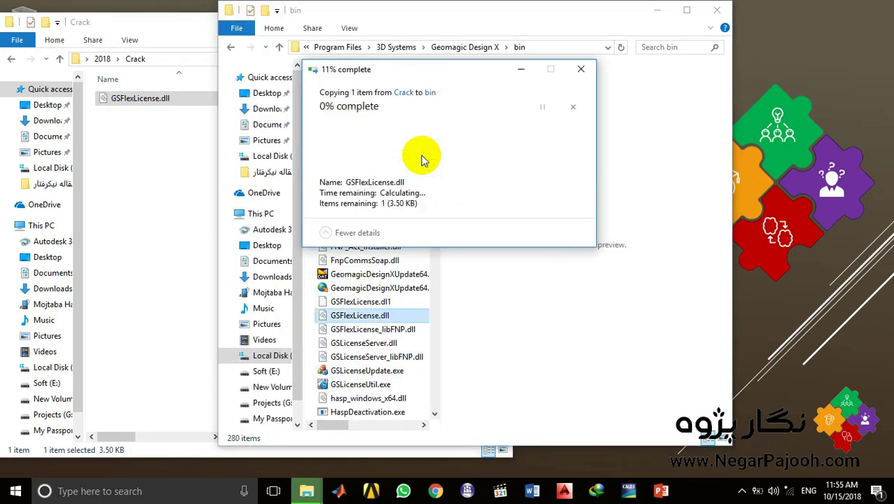
{"action": "left_click", "coordinate": [716, 10]}
{"action": "left_click", "coordinate": [504, 21]}
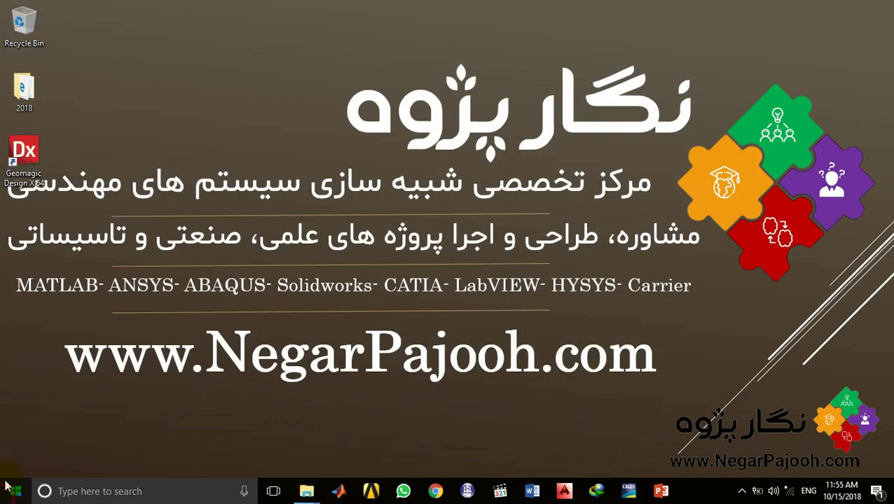
Restart the computer.
{"action": "left_click", "coordinate": [16, 491]}
{"action": "left_click", "coordinate": [16, 463]}
{"action": "left_click", "coordinate": [22, 423]}
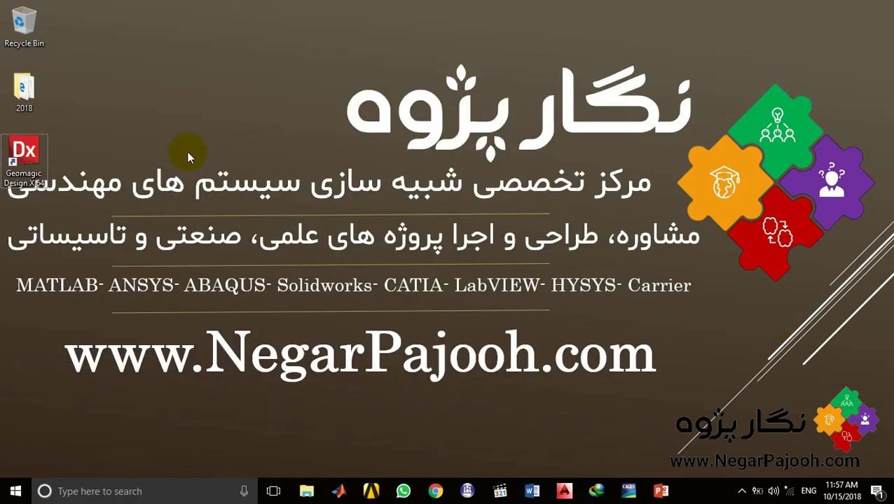
Launch Geomagic Design X from its desktop shortcut.
{"action": "double_click", "coordinate": [25, 151]}
{"action": "right_click", "coordinate": [40, 149]}
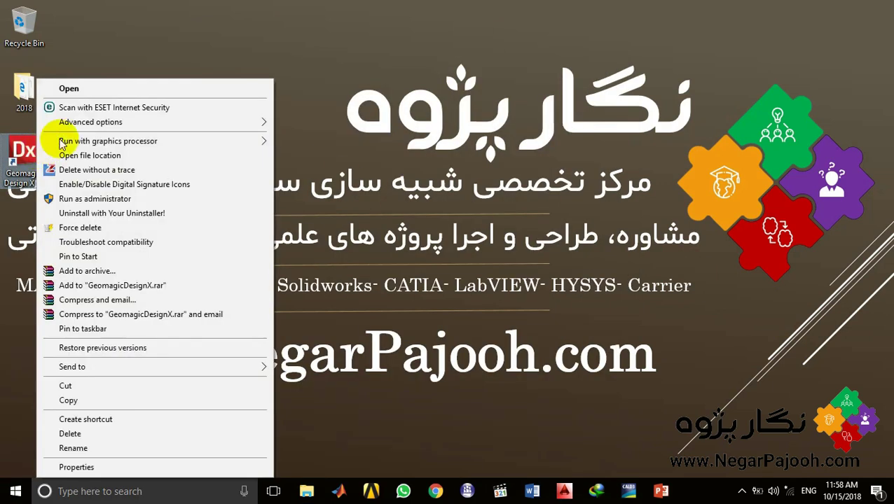
{"action": "left_click", "coordinate": [69, 88]}
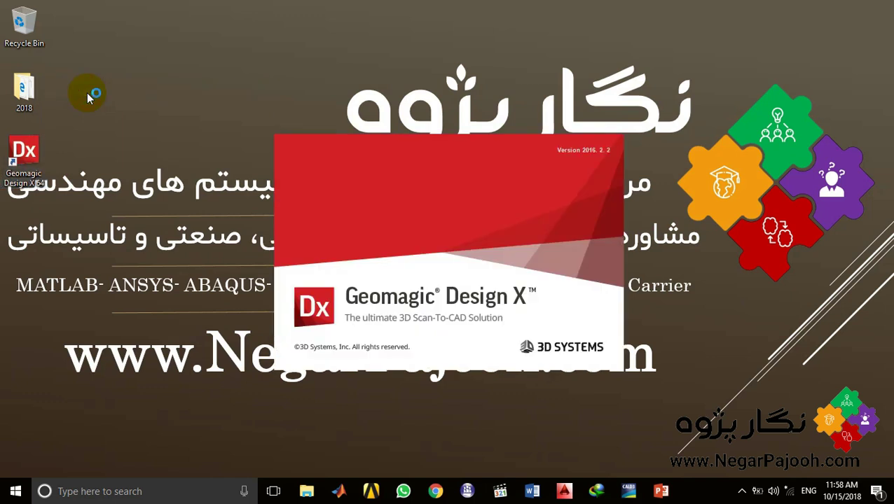